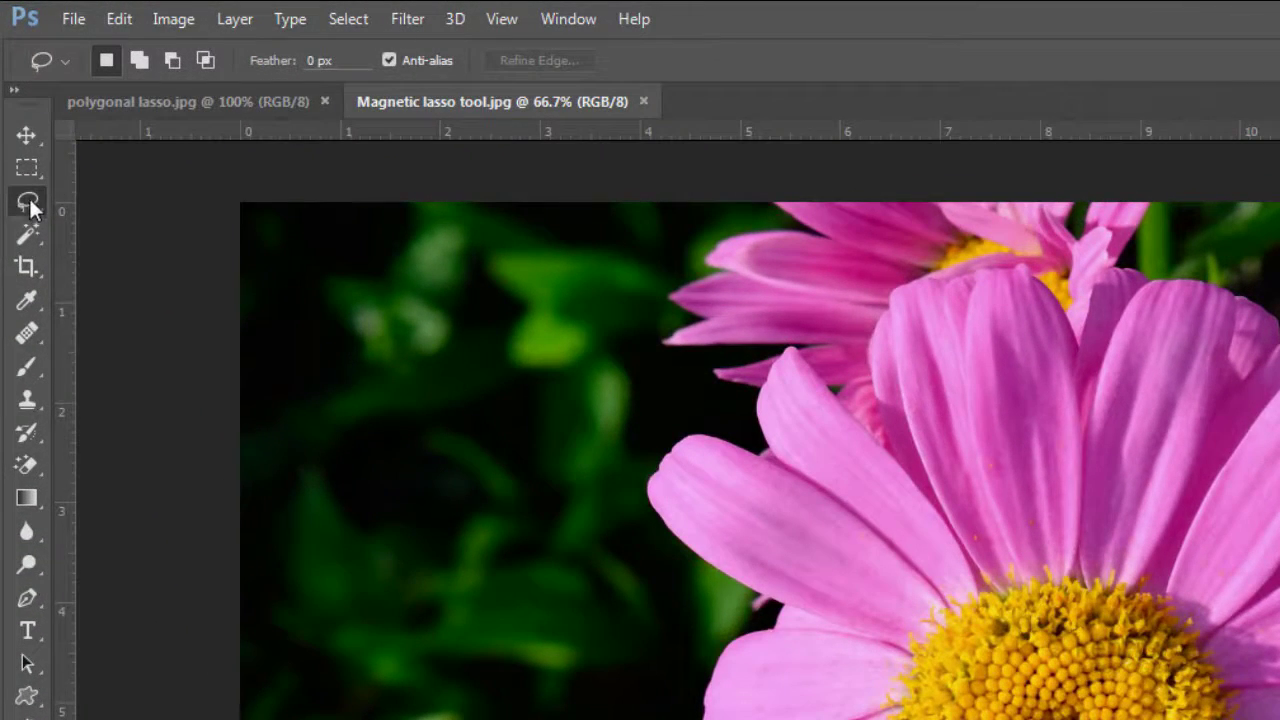
- Select a single pink petal beside the flower's yellow center by outlining it freehand with the Lasso Tool
{"action": "left_click", "coordinate": [29, 203]}
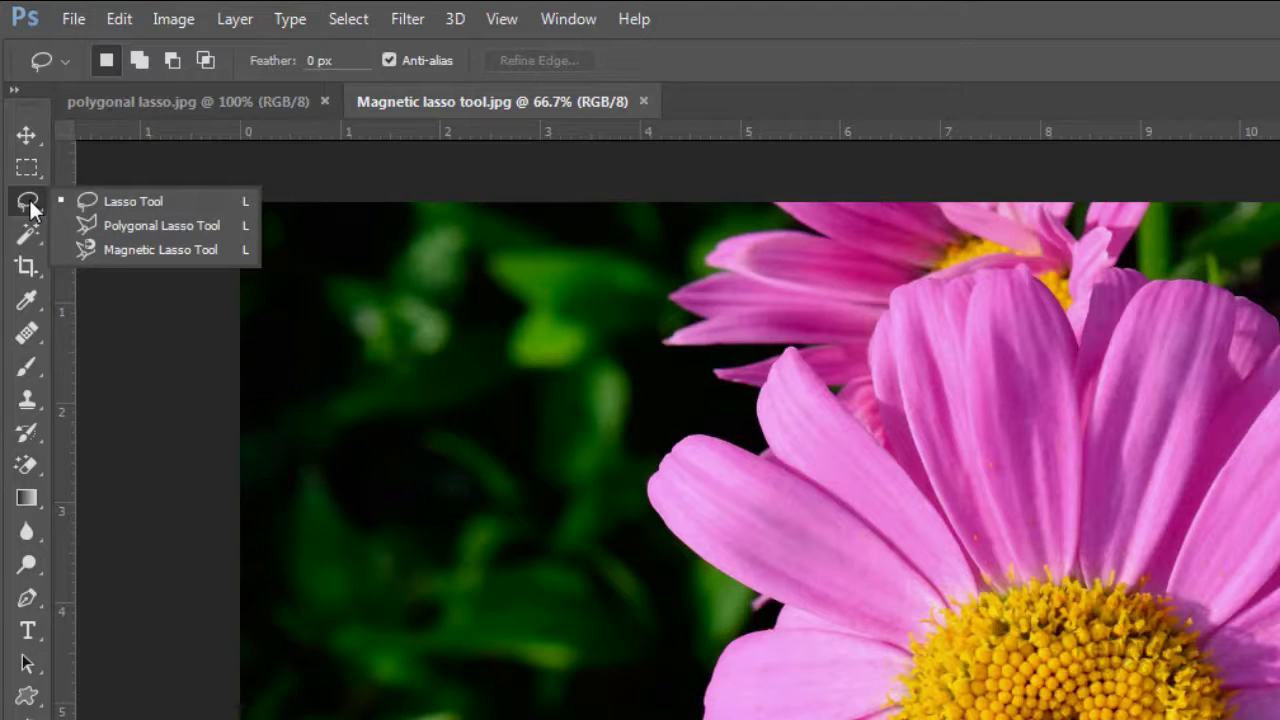
{"action": "left_click", "coordinate": [164, 203]}
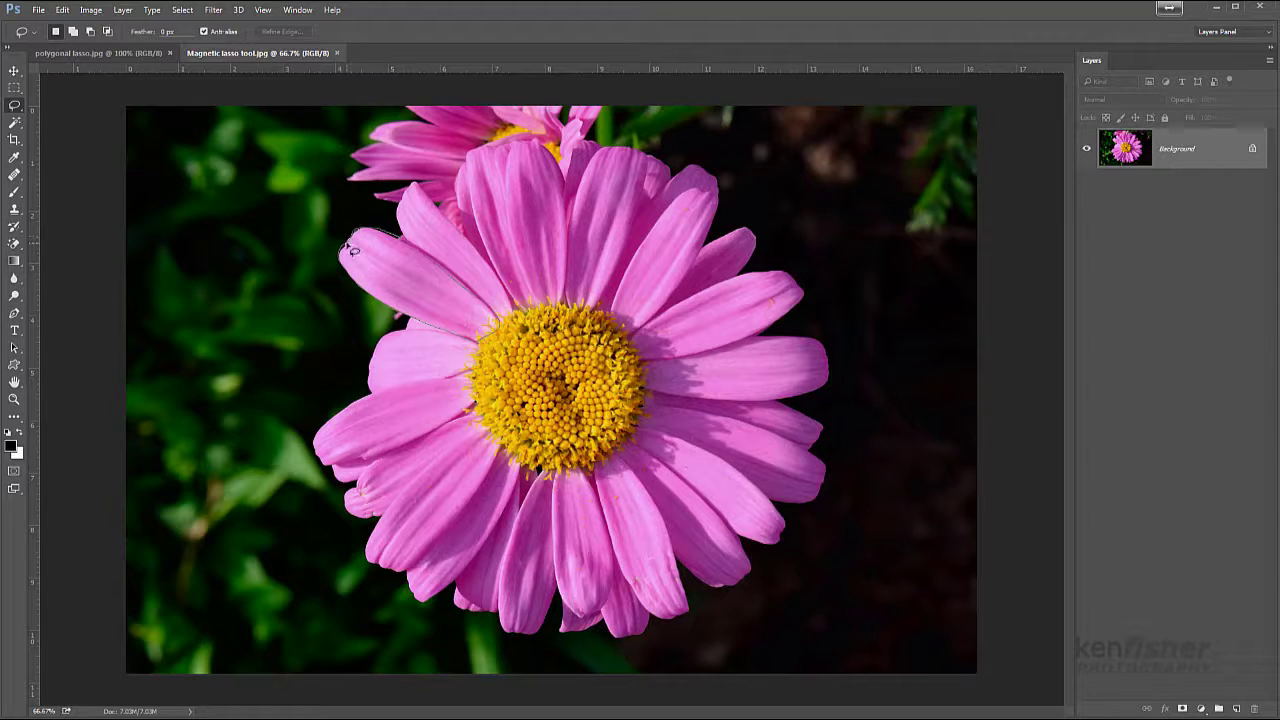
{"action": "left_click", "coordinate": [349, 246]}
{"action": "key", "text": "ctrl+d"}
{"action": "left_click", "coordinate": [476, 336]}
{"action": "left_click", "coordinate": [480, 343]}
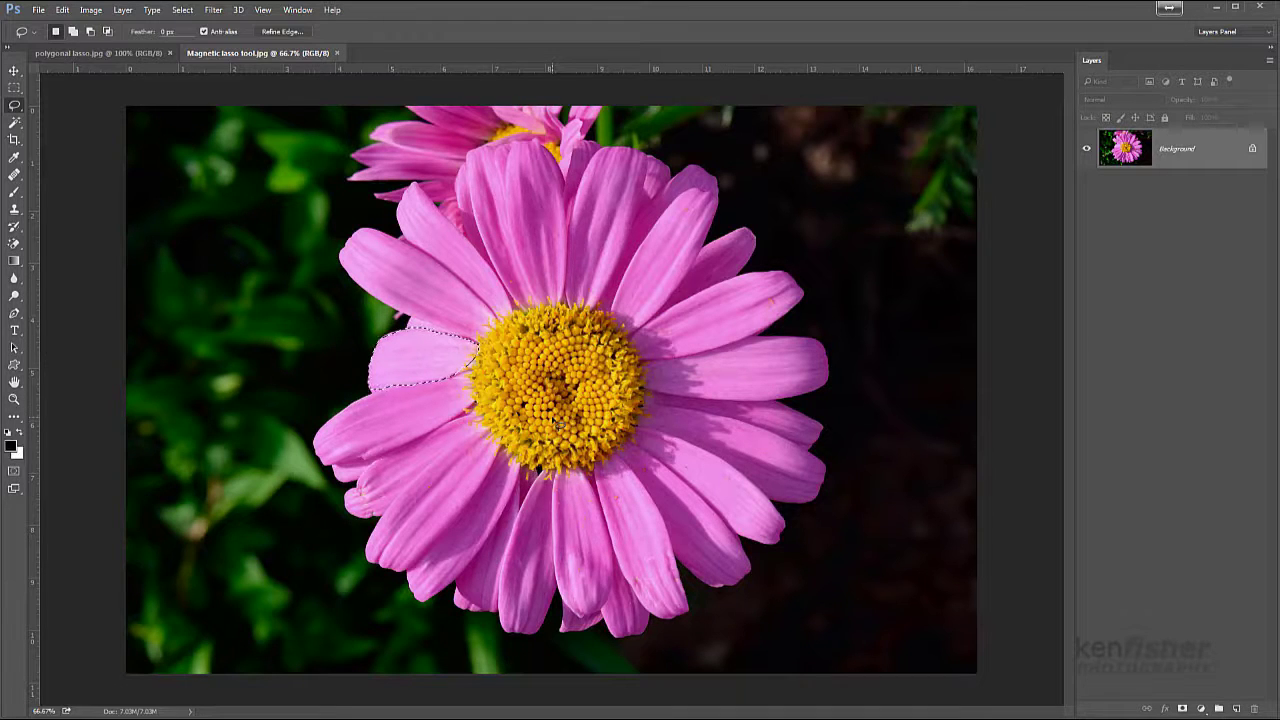
- Clear the petal selection and switch to the polygonal lasso.jpg document with the Polygonal Lasso Tool active
{"action": "key", "text": "ctrl+d"}
{"action": "left_click", "coordinate": [16, 110]}
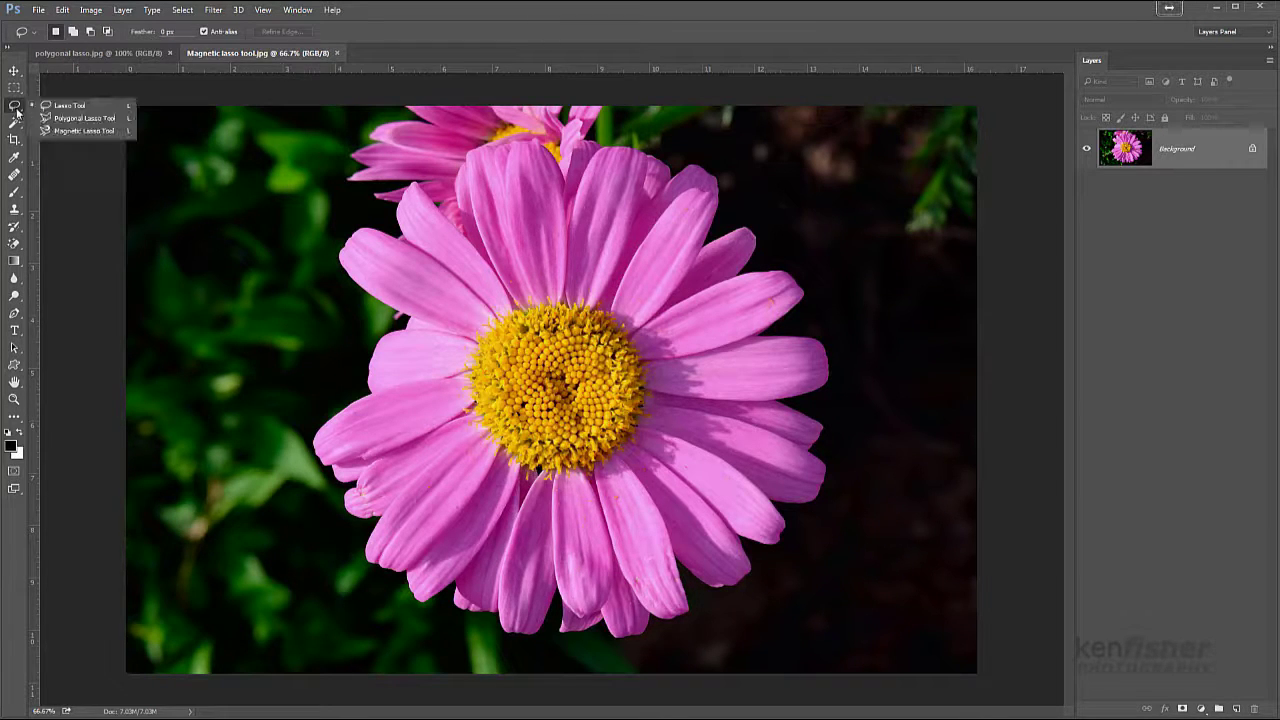
{"action": "left_click", "coordinate": [75, 120]}
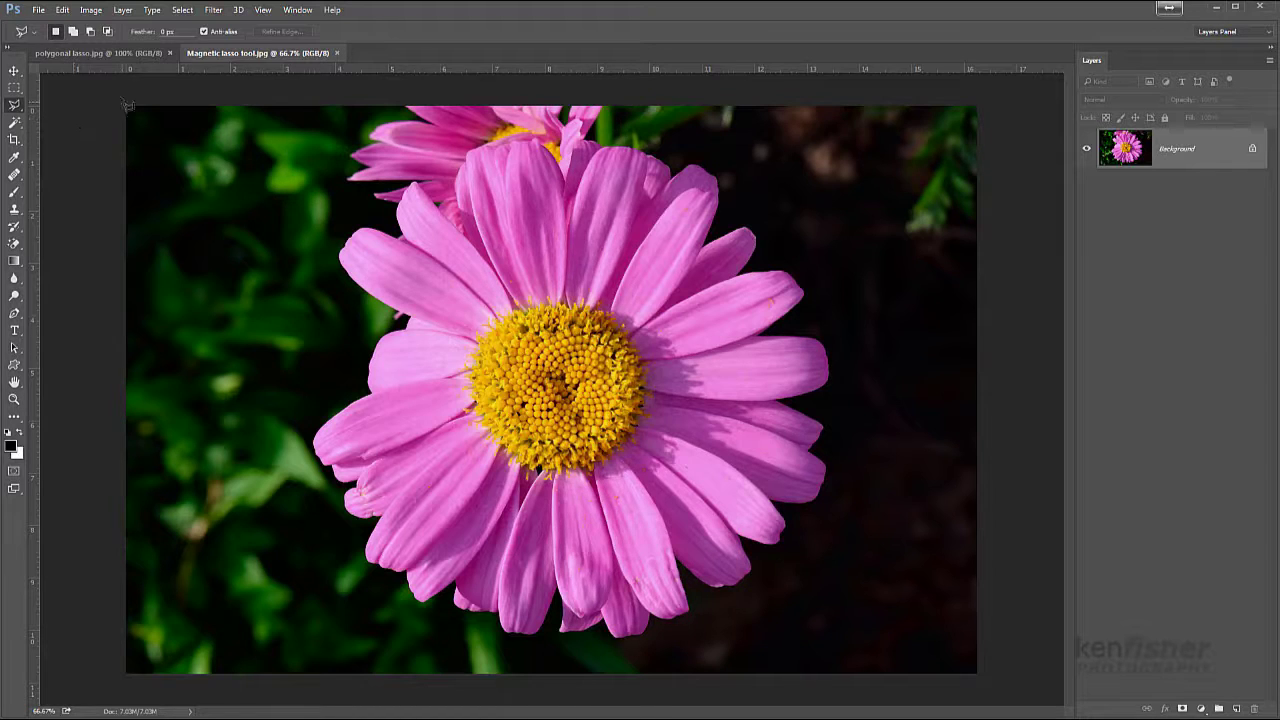
{"action": "left_click", "coordinate": [104, 54]}
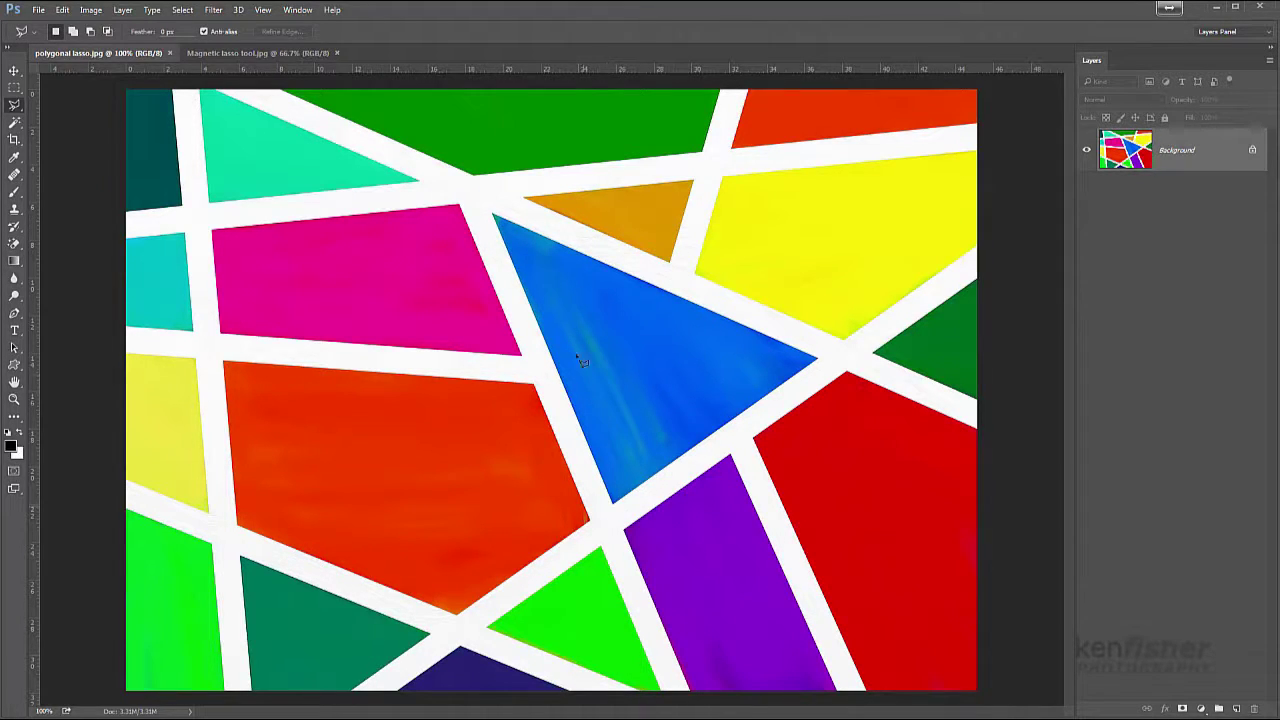
- Select the blue triangle with the Polygonal Lasso Tool, removing the stray points placed off its lower edge along the way
{"action": "left_click", "coordinate": [494, 214]}
{"action": "left_click", "coordinate": [815, 358]}
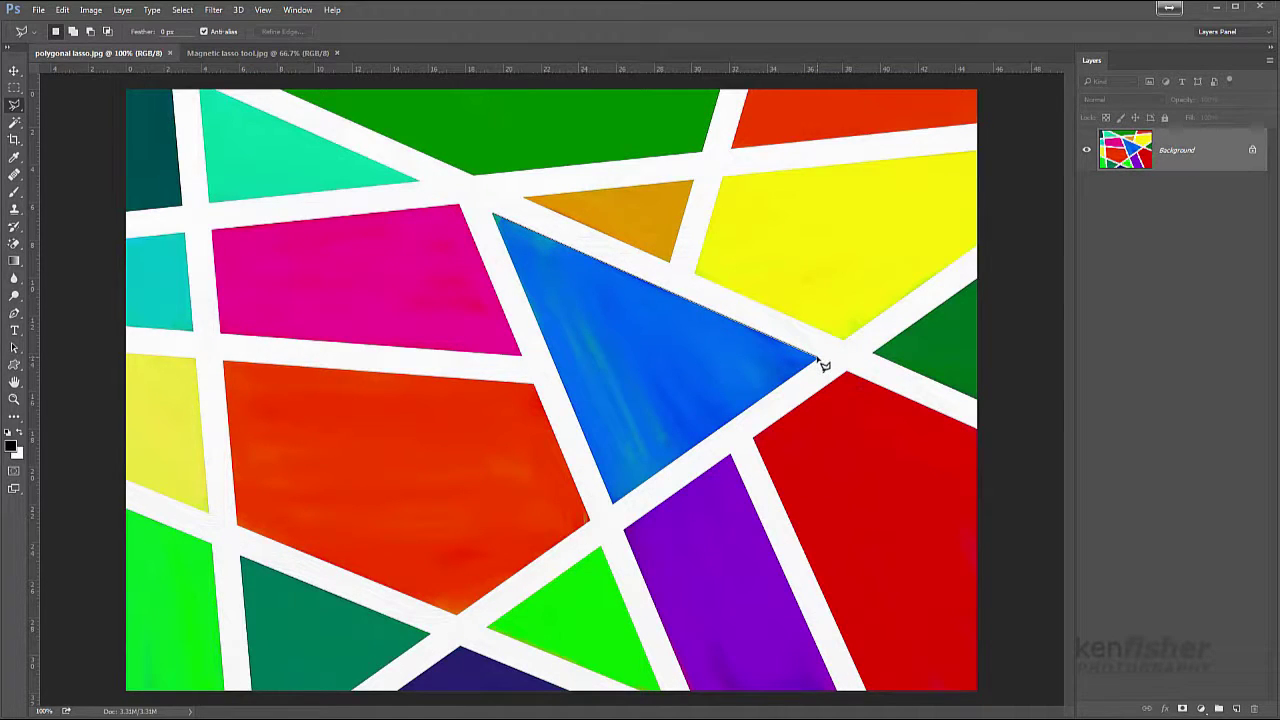
{"action": "left_click", "coordinate": [814, 410]}
{"action": "left_click", "coordinate": [775, 439]}
{"action": "key", "text": "BackSpace"}
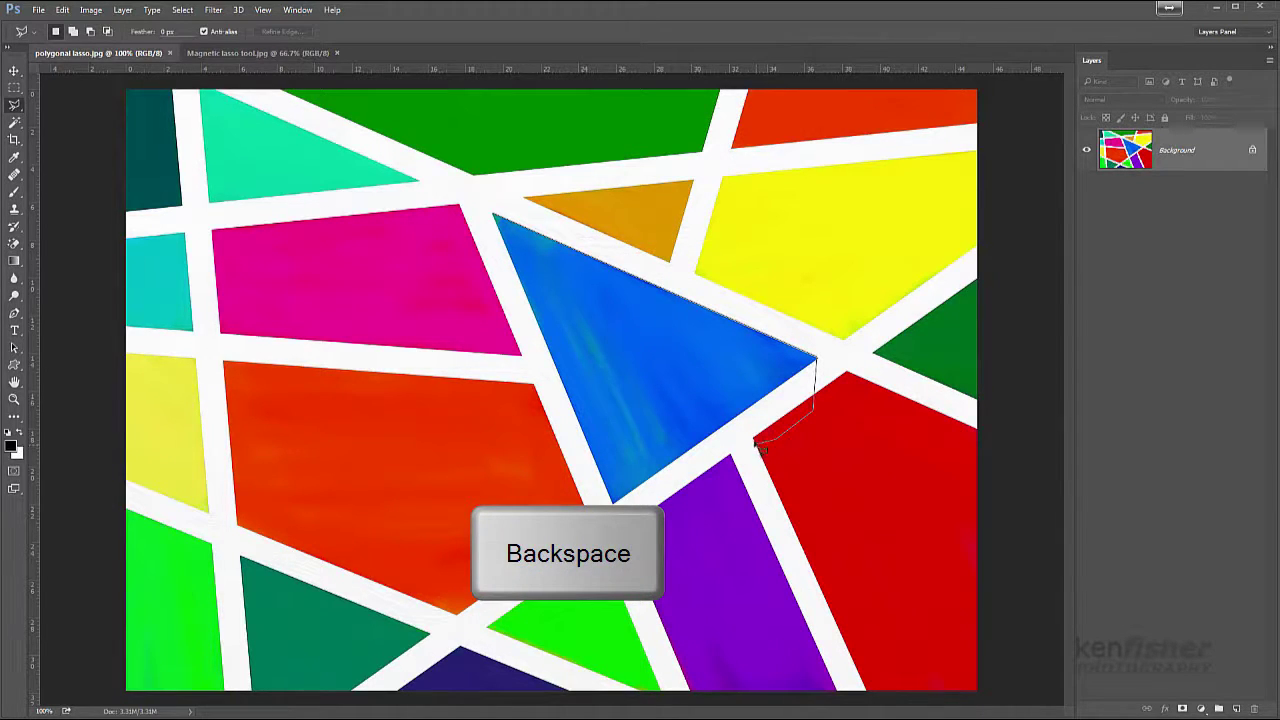
{"action": "key", "text": "BackSpace"}
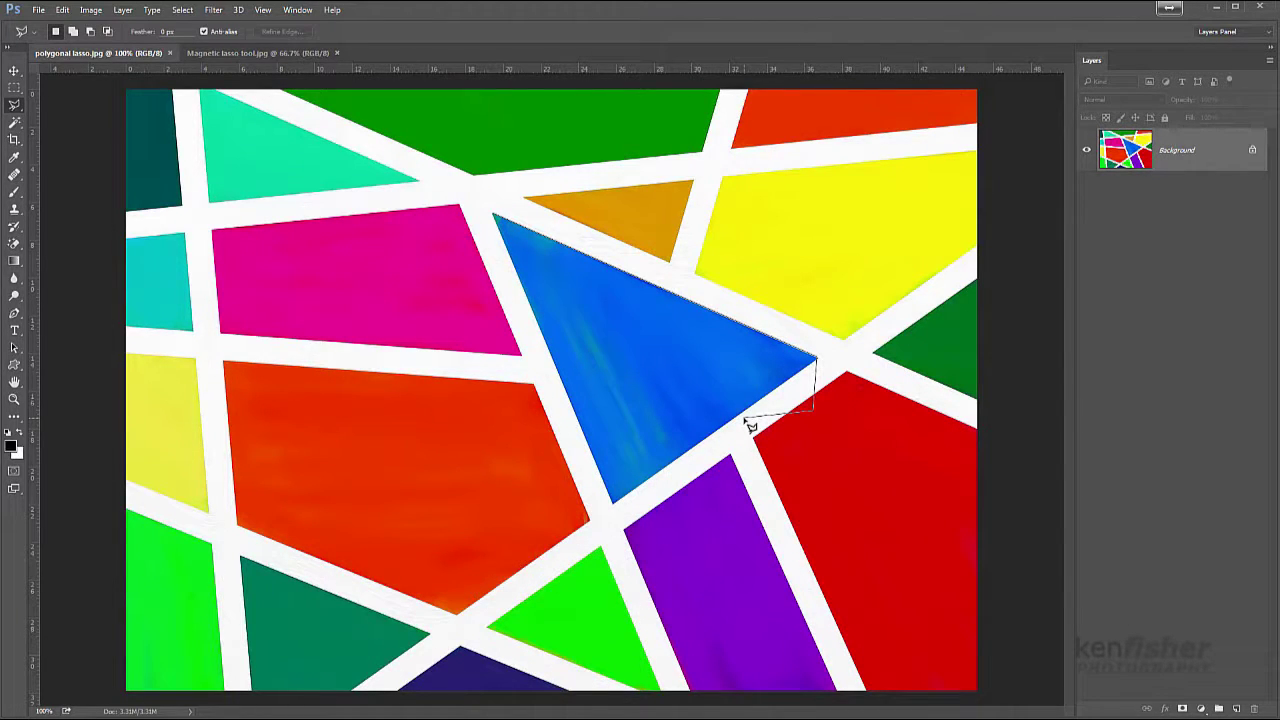
{"action": "key", "text": "BackSpace"}
{"action": "left_click", "coordinate": [612, 500]}
{"action": "left_click", "coordinate": [498, 221]}
{"action": "left_click", "coordinate": [498, 221]}
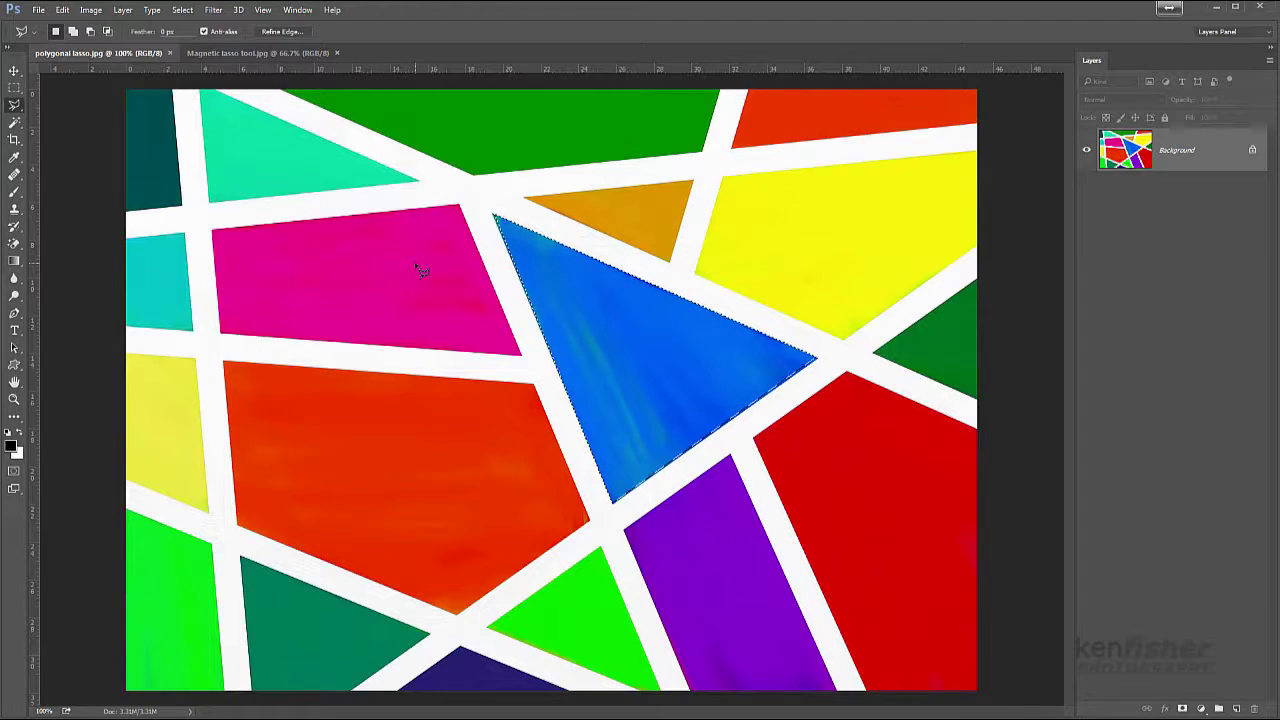
- Clear the triangle selection and select the magenta four-sided shape corner by corner with the Polygonal Lasso Tool
{"action": "key", "text": "ctrl+d"}
{"action": "left_click", "coordinate": [214, 229]}
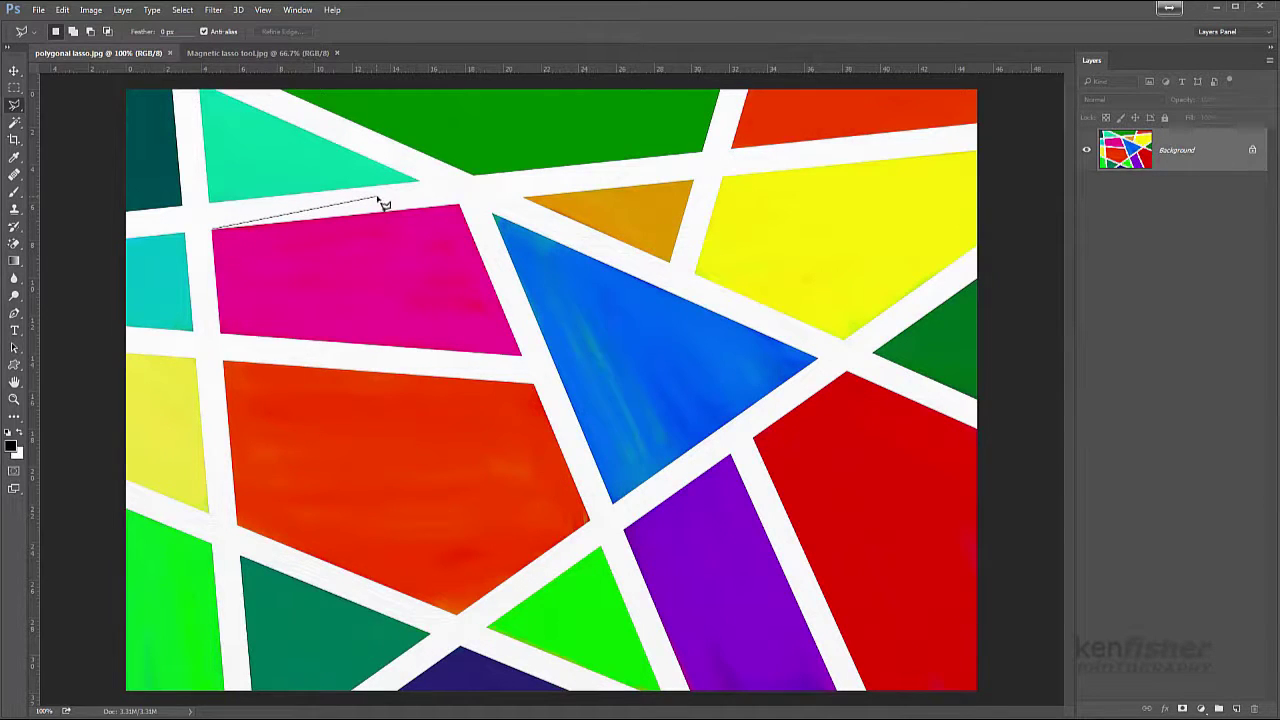
{"action": "left_click", "coordinate": [463, 208]}
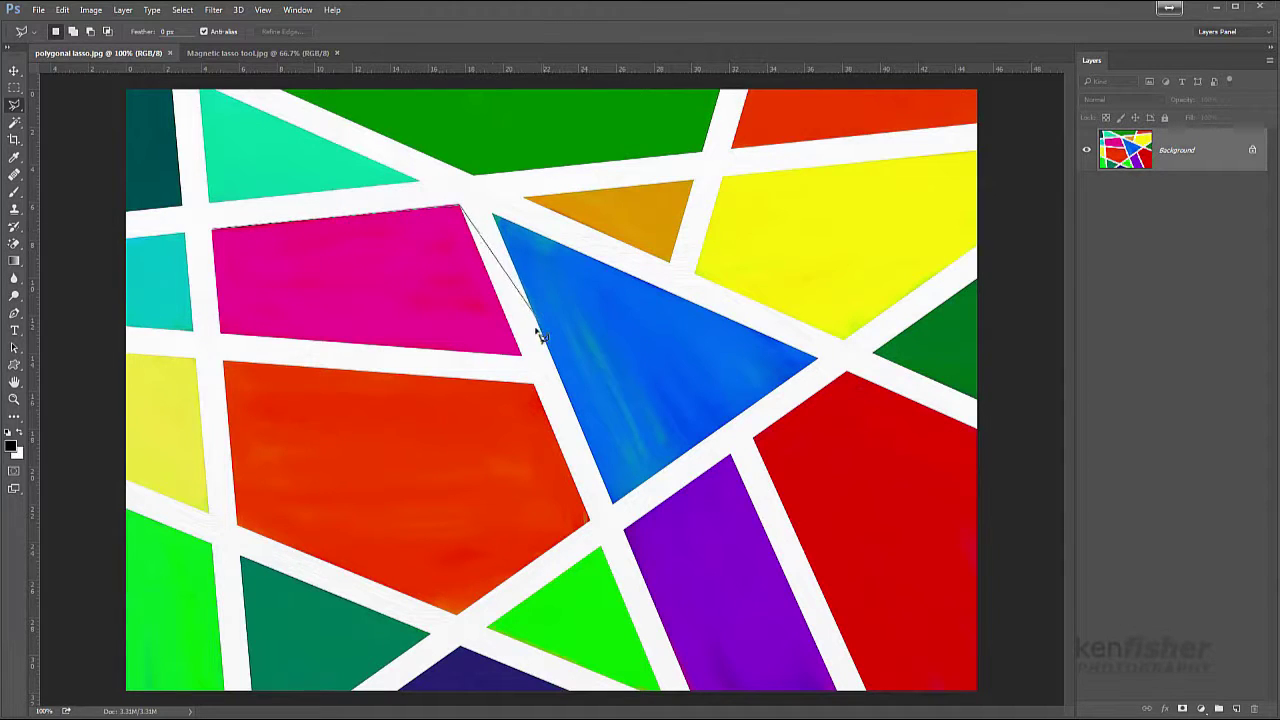
{"action": "left_click", "coordinate": [521, 355]}
{"action": "left_click", "coordinate": [215, 232]}
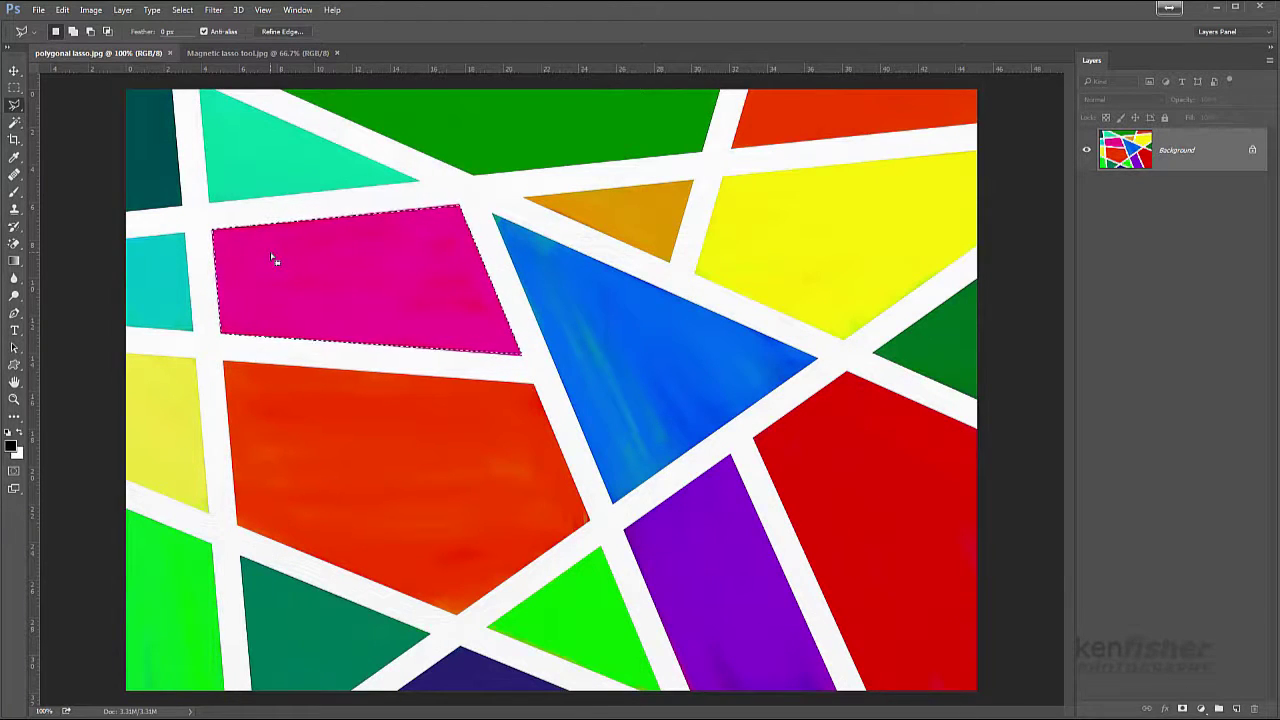
- Clear the magenta shape's selection and switch to the Magnetic lasso tool.jpg document with the Magnetic Lasso Tool active
{"action": "left_click", "coordinate": [15, 105]}
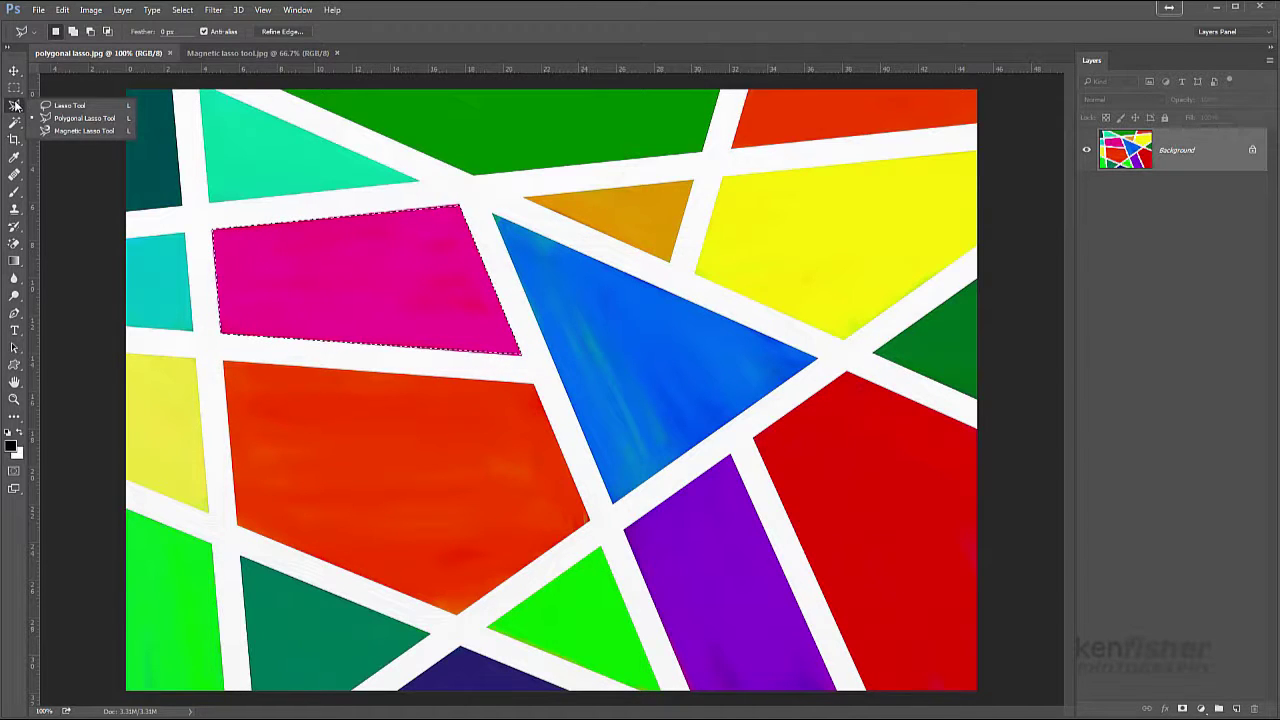
{"action": "left_click", "coordinate": [92, 130]}
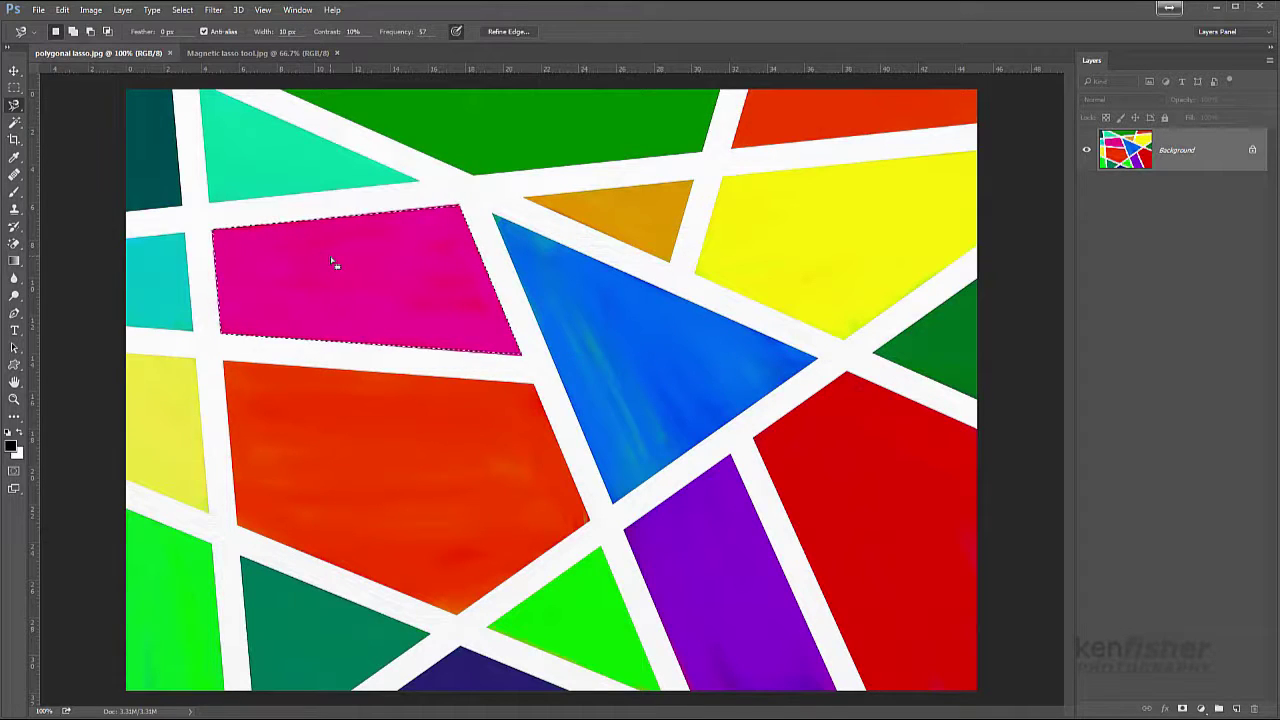
{"action": "key", "text": "ctrl+d"}
{"action": "left_click", "coordinate": [269, 54]}
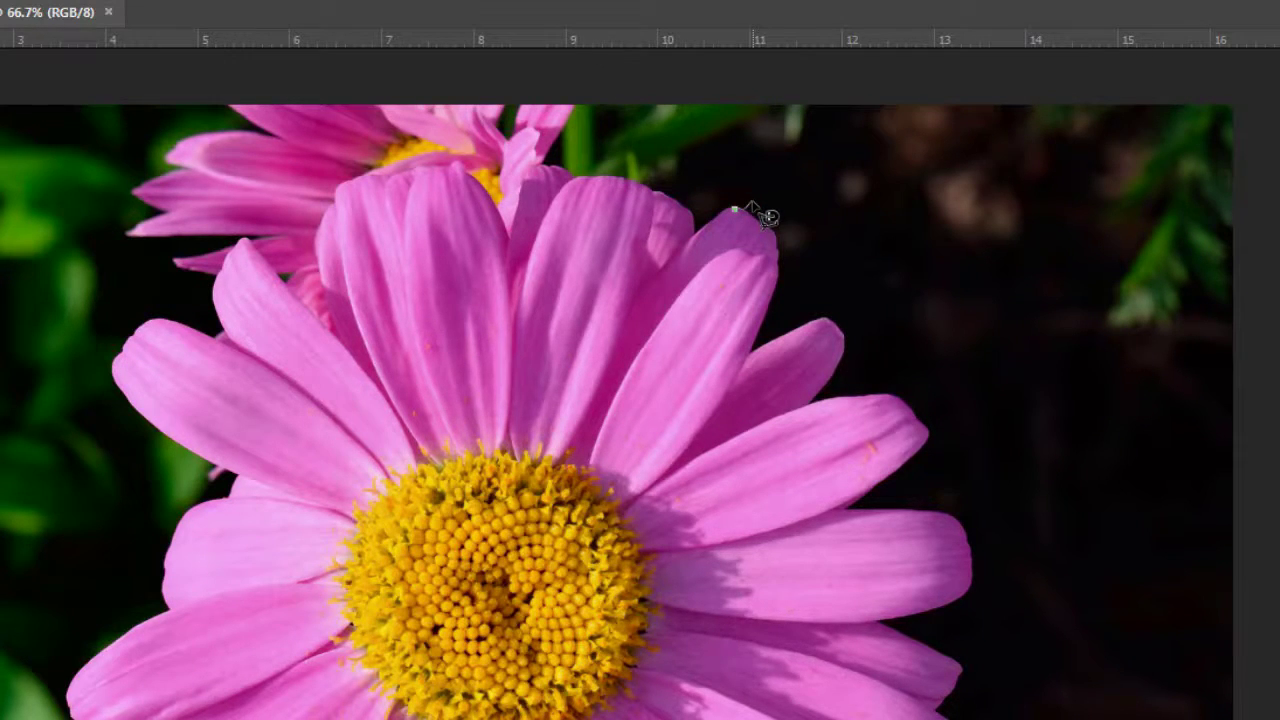
- Select the whole front flower by tracing its petal edges with the Magnetic Lasso Tool, closing the outline at its starting point
{"action": "left_click", "coordinate": [748, 205]}
{"action": "left_click", "coordinate": [753, 216]}
{"action": "left_click", "coordinate": [770, 228]}
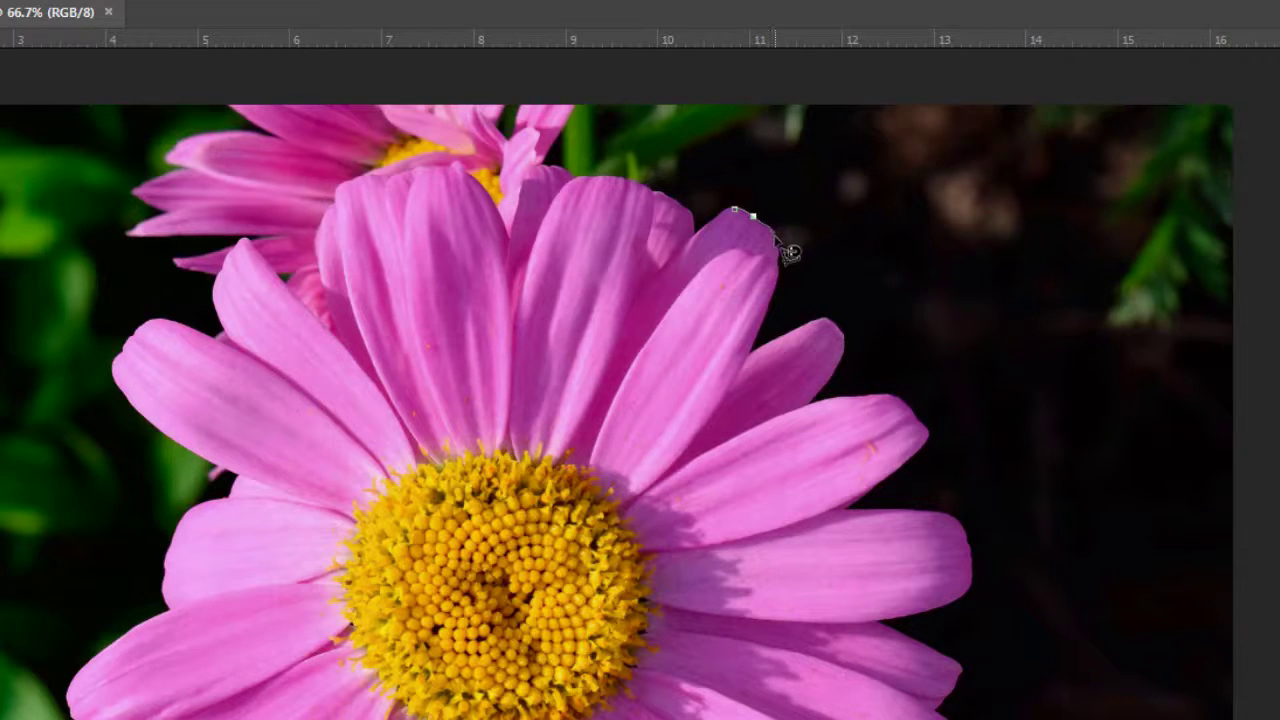
{"action": "left_click", "coordinate": [776, 246]}
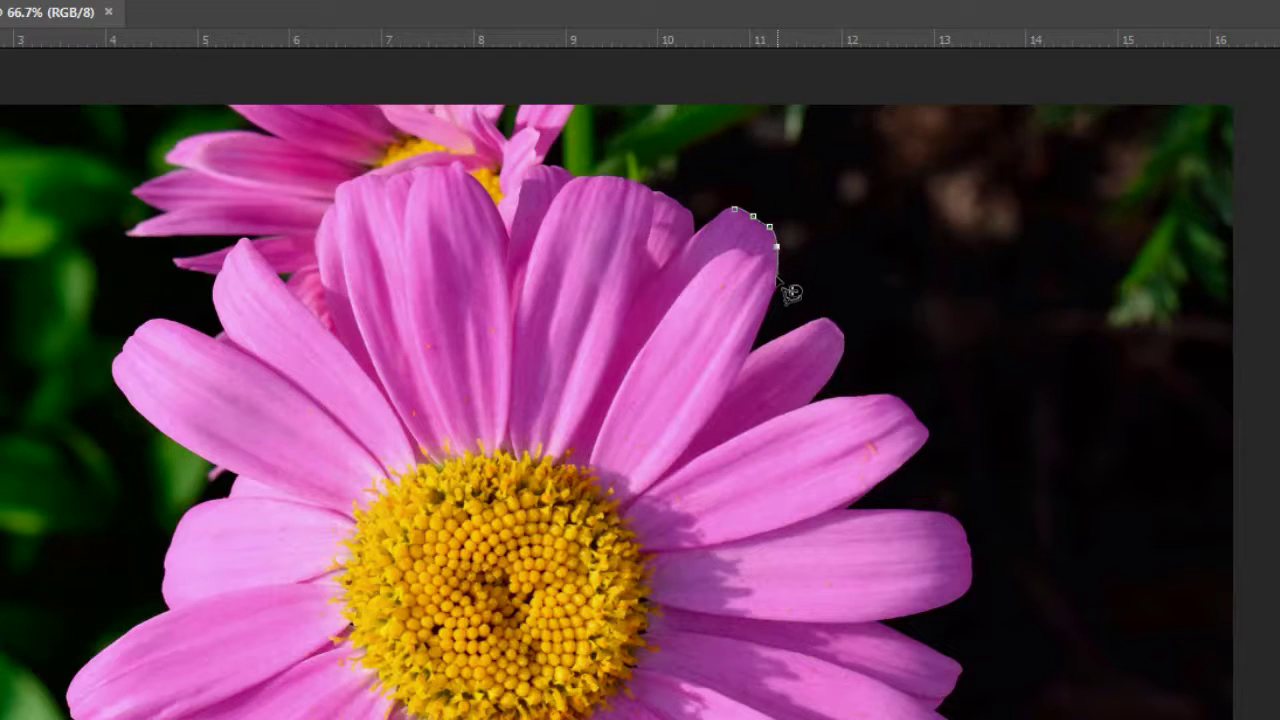
{"action": "left_click", "coordinate": [779, 274]}
{"action": "left_click", "coordinate": [771, 297]}
{"action": "left_click", "coordinate": [765, 319]}
{"action": "left_click", "coordinate": [758, 335]}
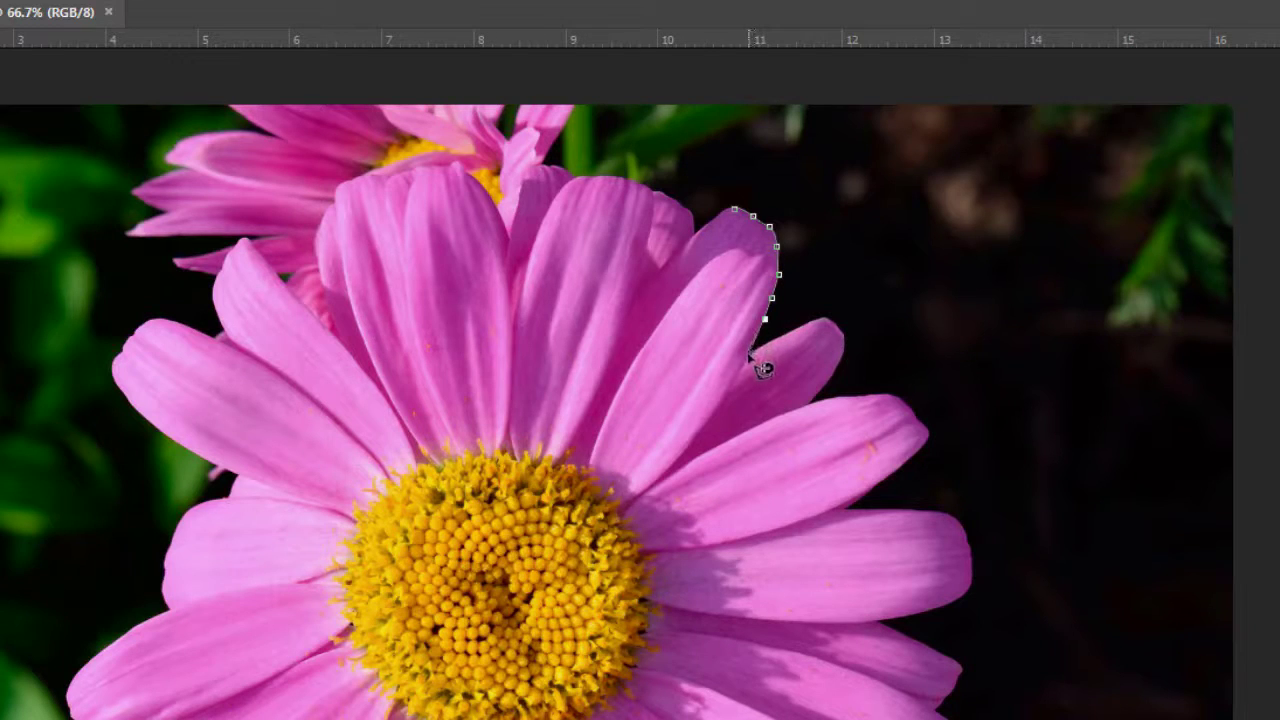
{"action": "left_click", "coordinate": [751, 350]}
{"action": "left_click", "coordinate": [767, 343]}
{"action": "left_click", "coordinate": [785, 334]}
{"action": "left_click", "coordinate": [806, 325]}
{"action": "left_click", "coordinate": [826, 320]}
{"action": "left_click", "coordinate": [840, 330]}
{"action": "left_click", "coordinate": [845, 352]}
{"action": "left_click", "coordinate": [835, 372]}
{"action": "left_click", "coordinate": [820, 392]}
{"action": "left_click", "coordinate": [857, 398]}
{"action": "left_click", "coordinate": [886, 395]}
{"action": "left_click", "coordinate": [908, 407]}
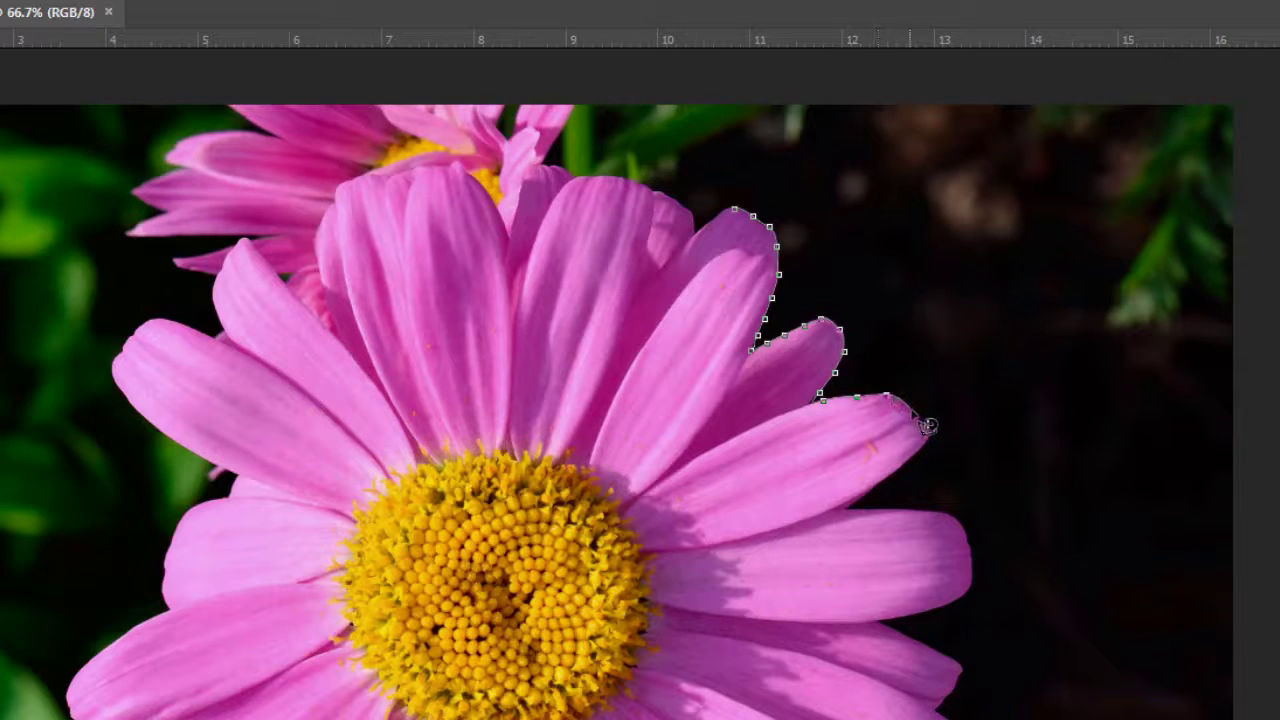
{"action": "left_click", "coordinate": [920, 421]}
{"action": "left_click", "coordinate": [928, 440]}
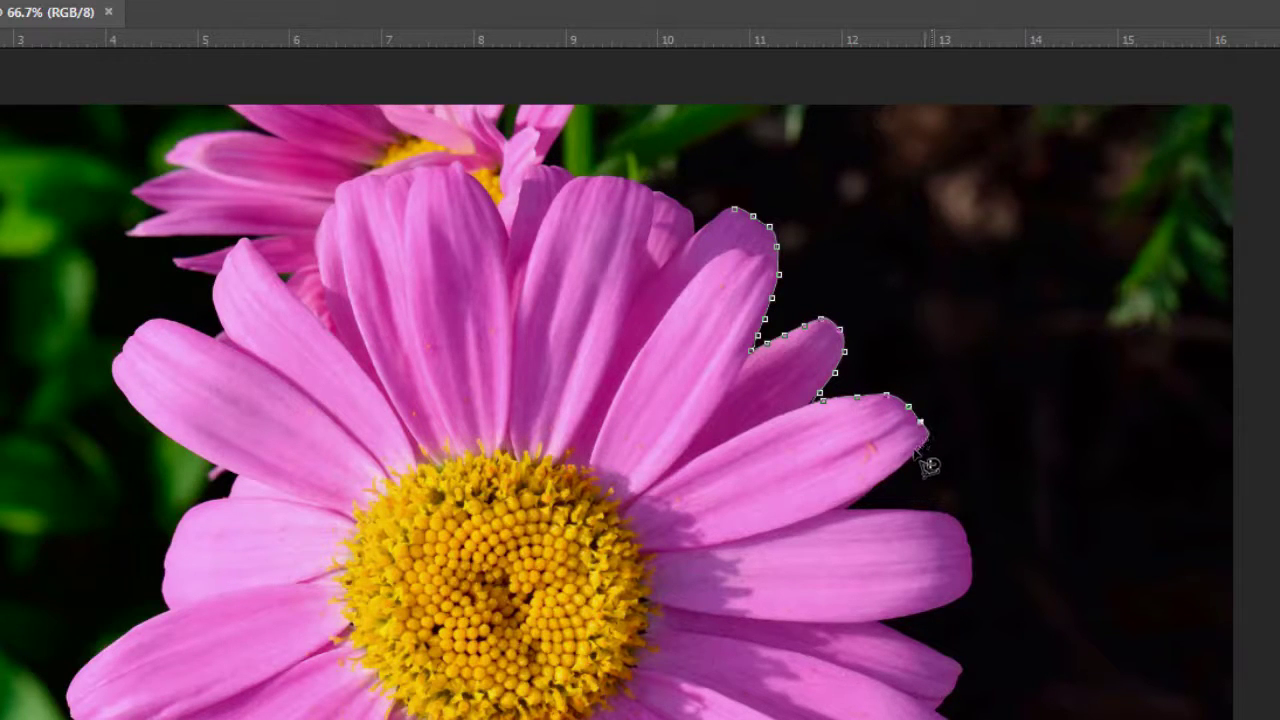
{"action": "left_click", "coordinate": [905, 462]}
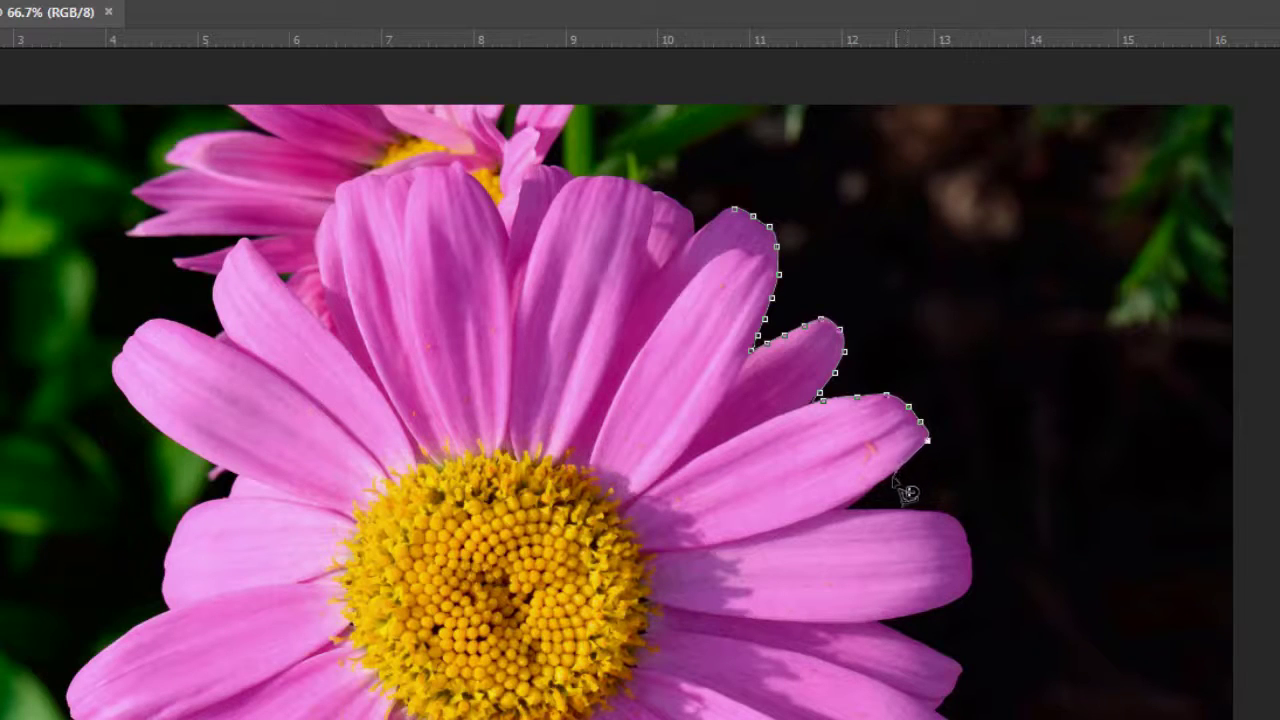
{"action": "left_click", "coordinate": [887, 478]}
{"action": "left_click", "coordinate": [870, 492]}
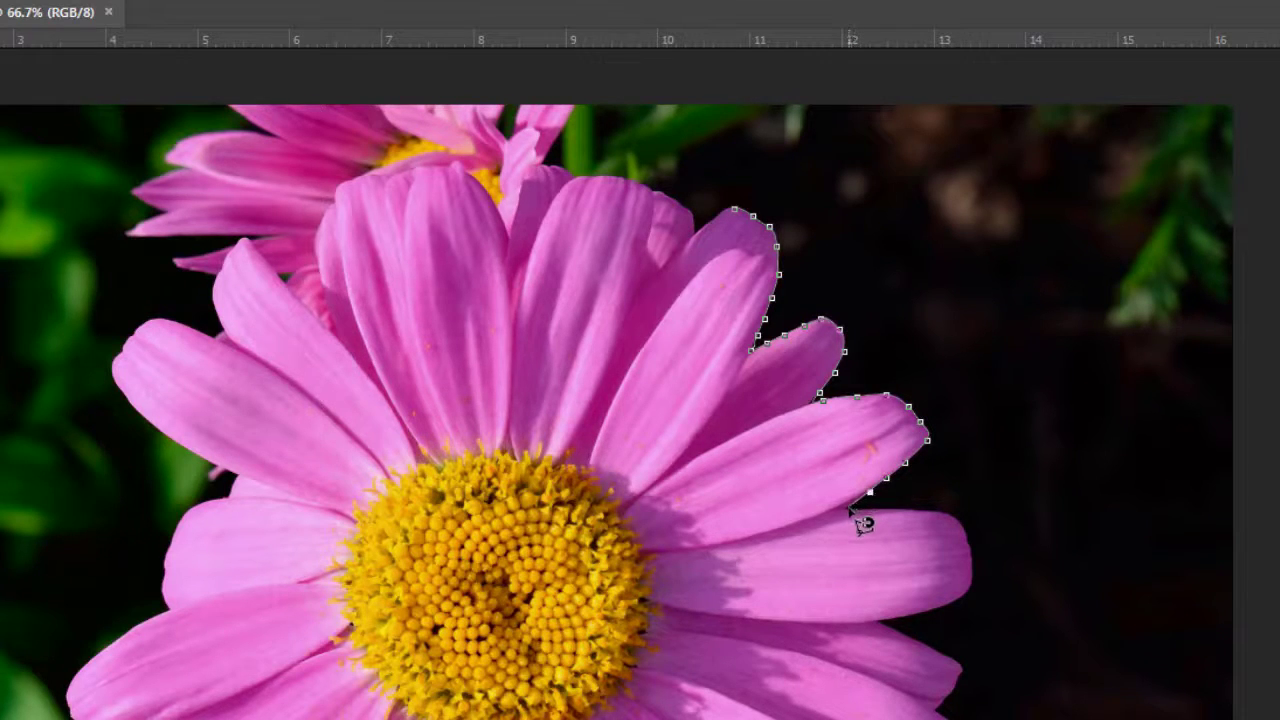
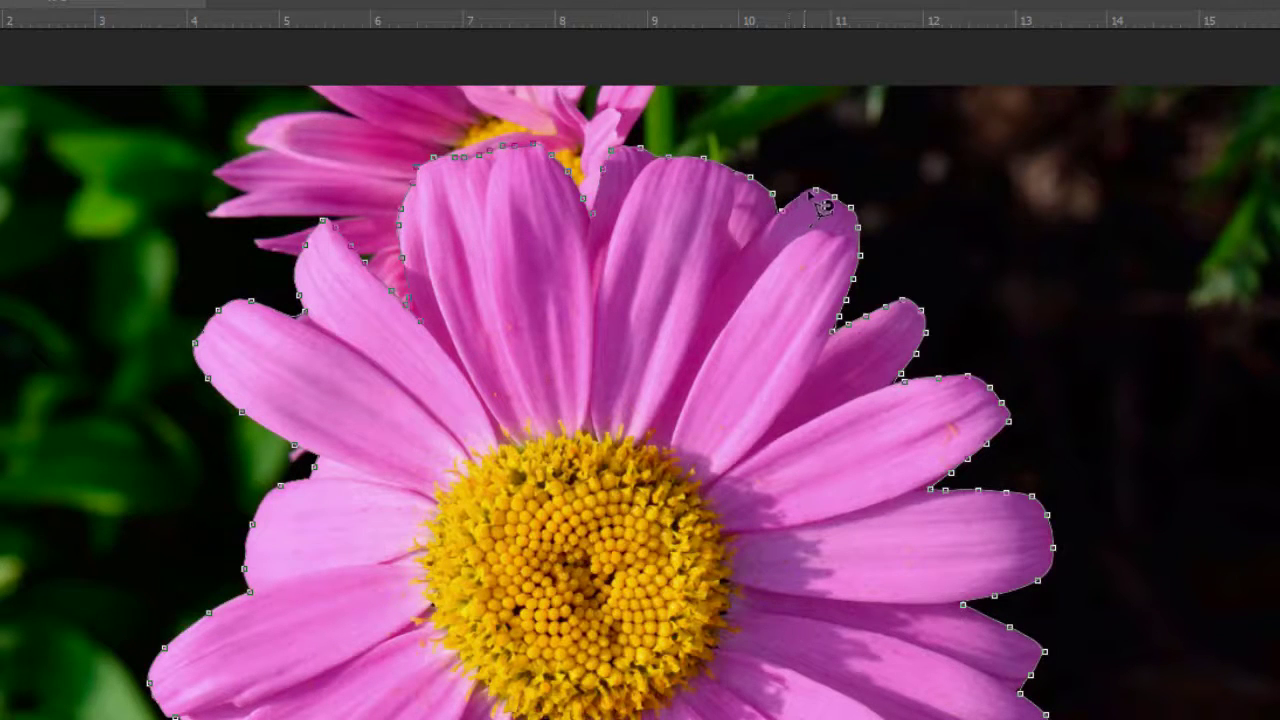
{"action": "left_click", "coordinate": [818, 192]}
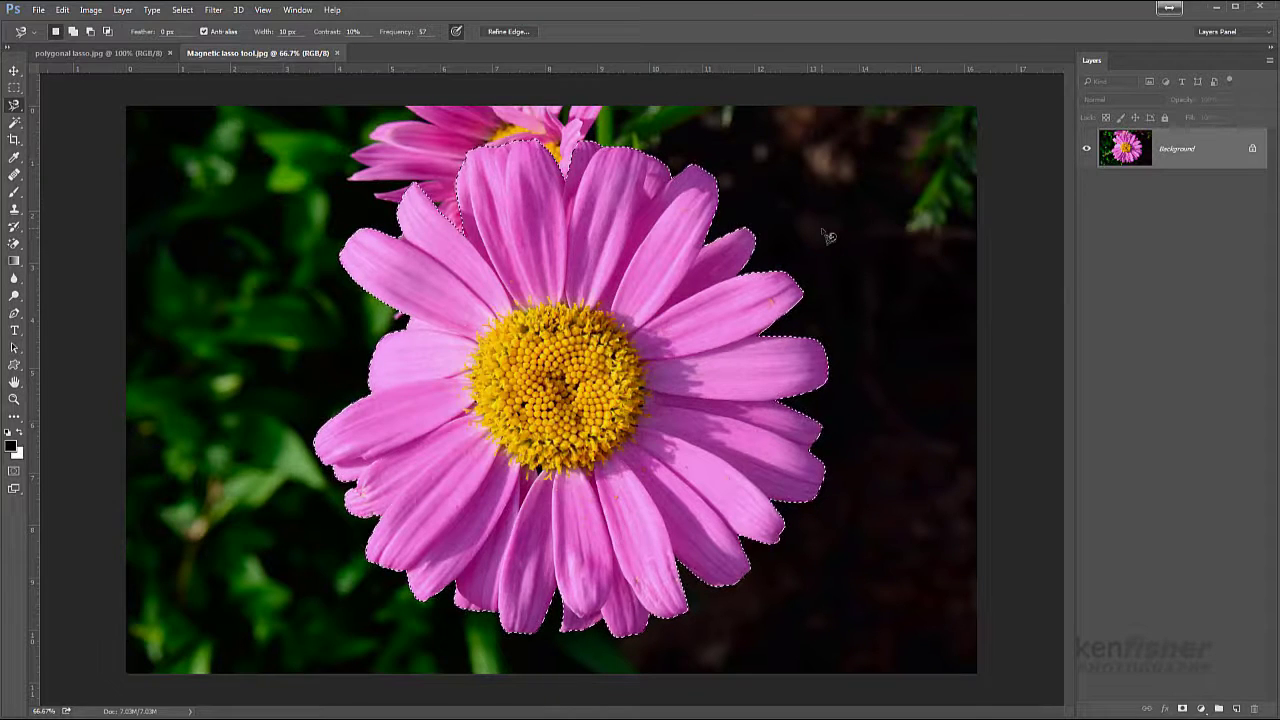
- Clear the flower selection and restore it with Reselect, keeping the Magnetic Lasso Tool active
{"action": "key", "text": "ctrl+d"}
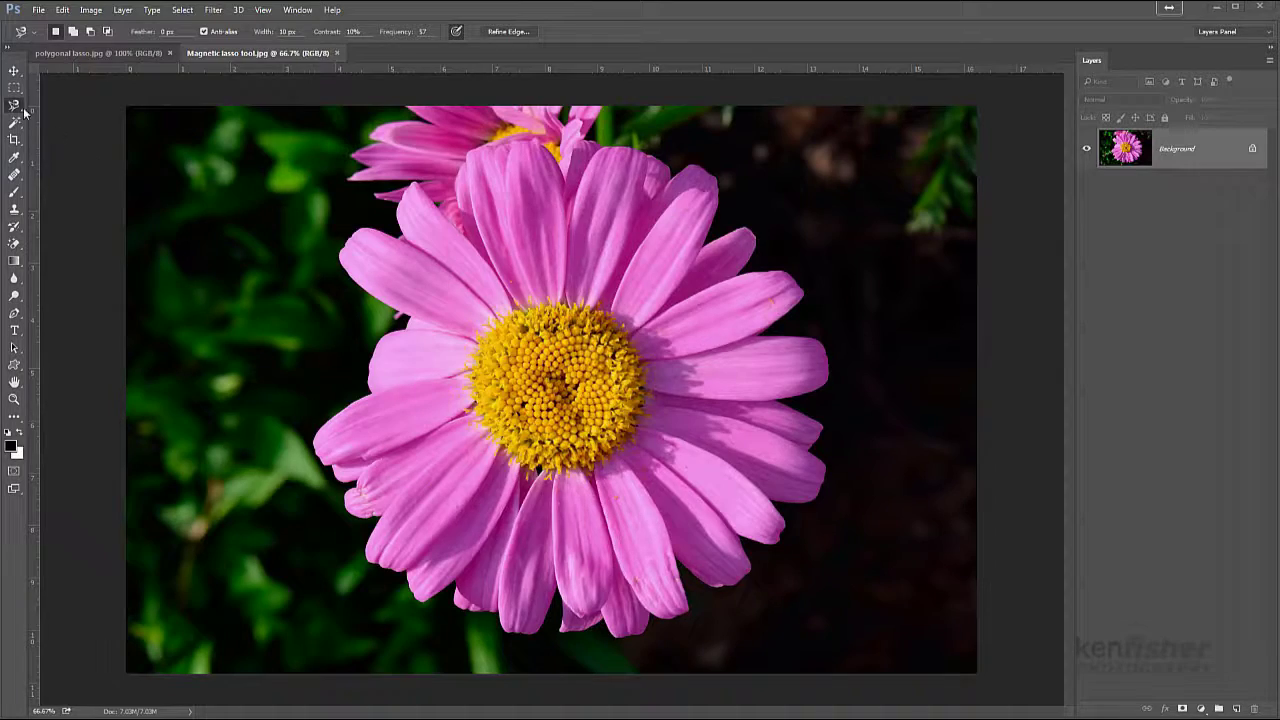
{"action": "key", "text": "ctrl+shift+d"}
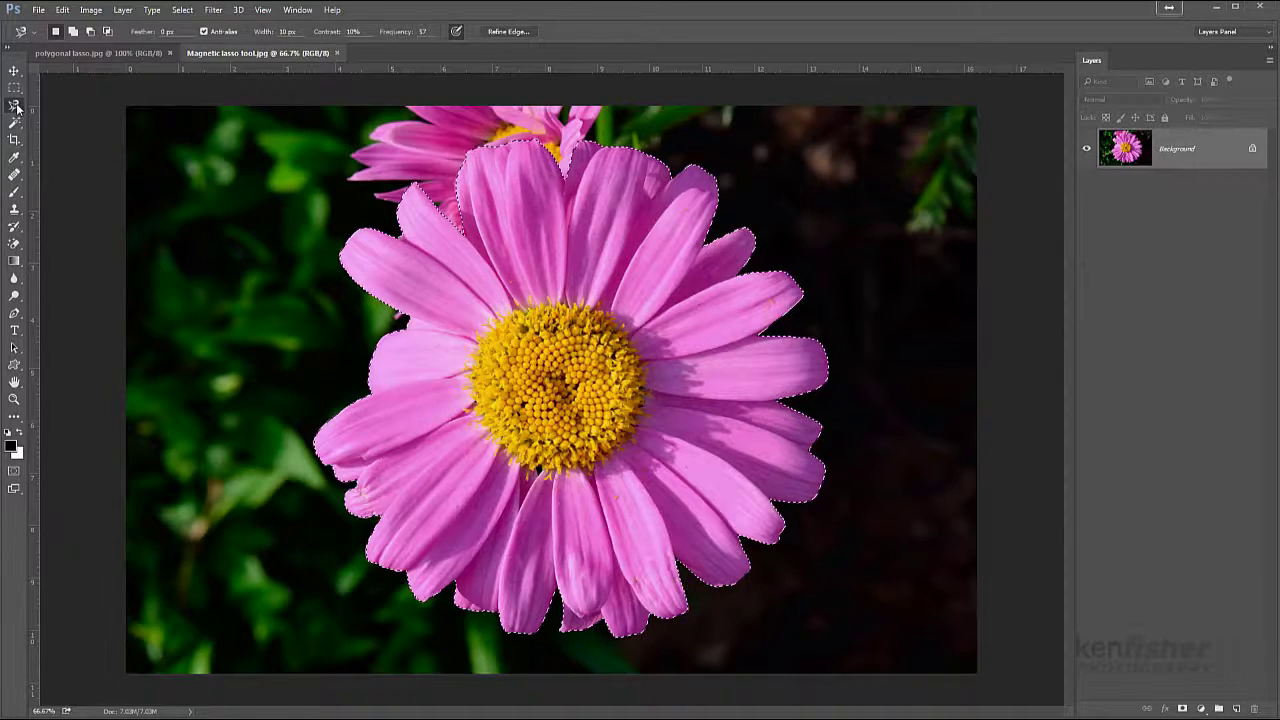
{"action": "left_click", "coordinate": [15, 107]}
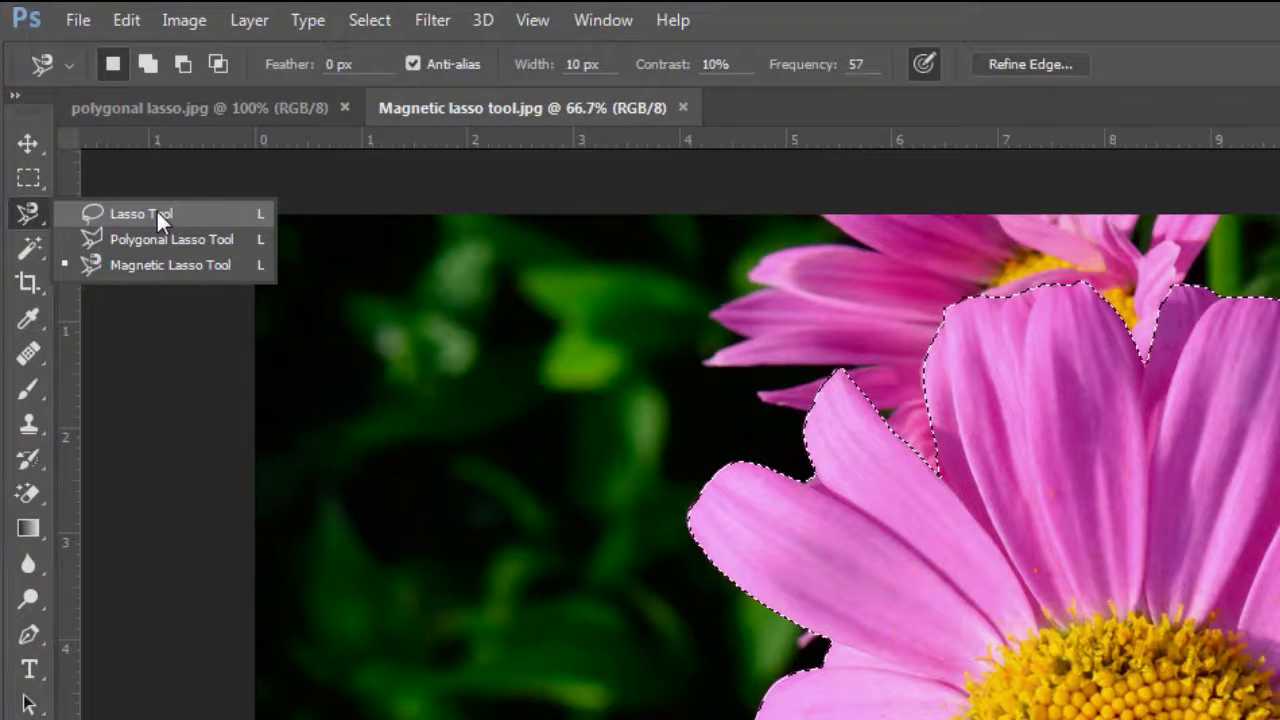
{"action": "left_click", "coordinate": [171, 264]}
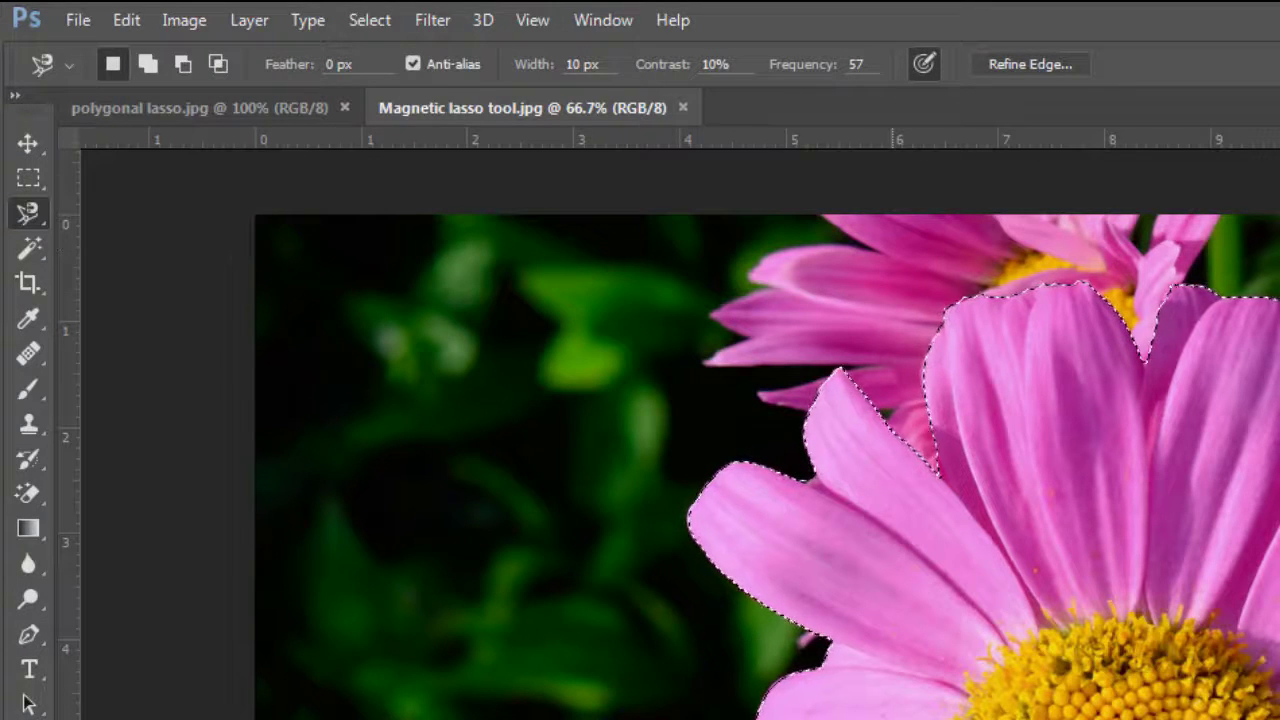